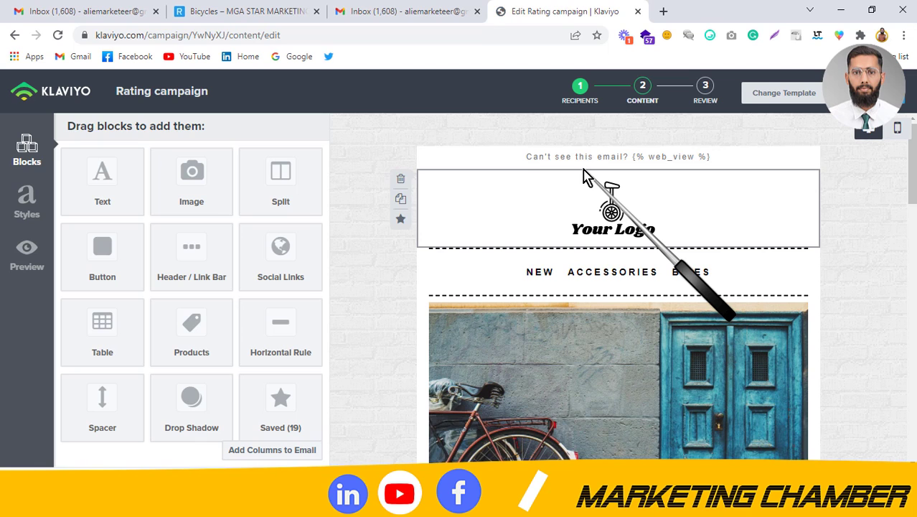
Step: Add a Table block to the top of the email and give it a fourth and fifth column
left_click_drag(133, 312, 631, 169)
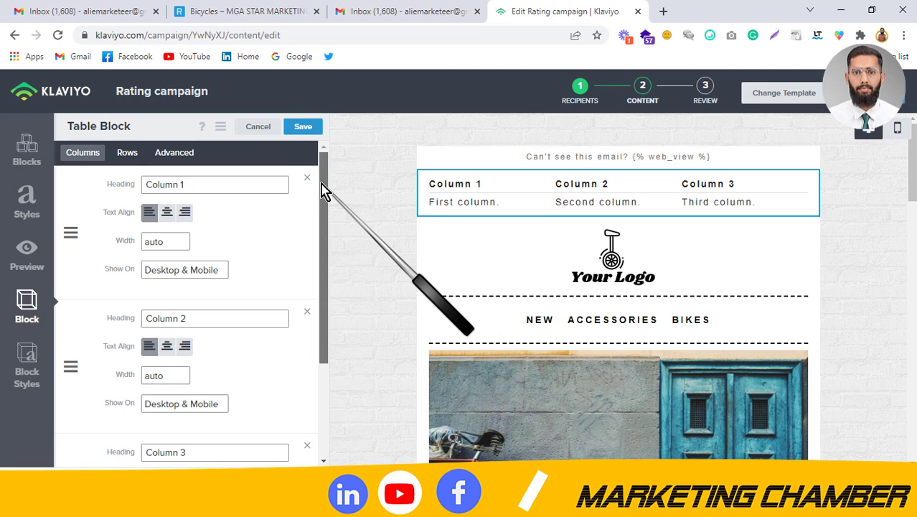
scroll(323, 190, "down", 3)
left_click(180, 447)
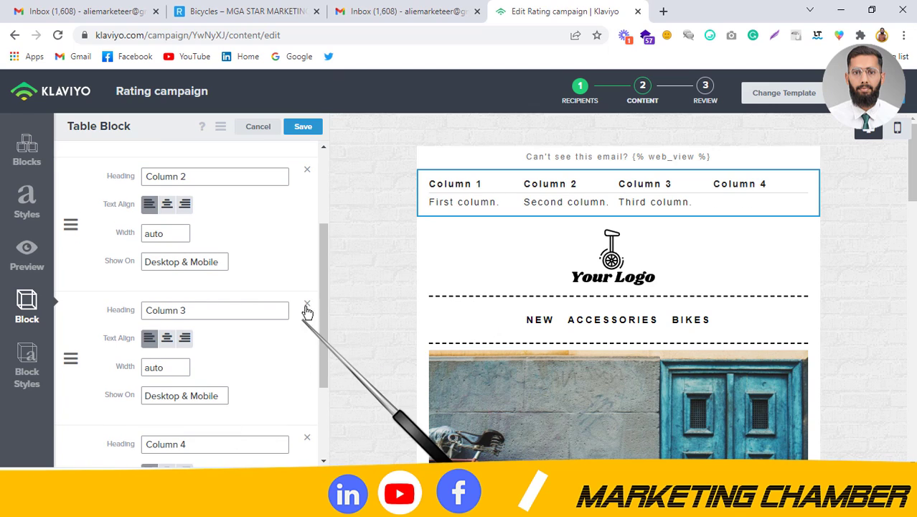
left_click_drag(319, 281, 325, 399)
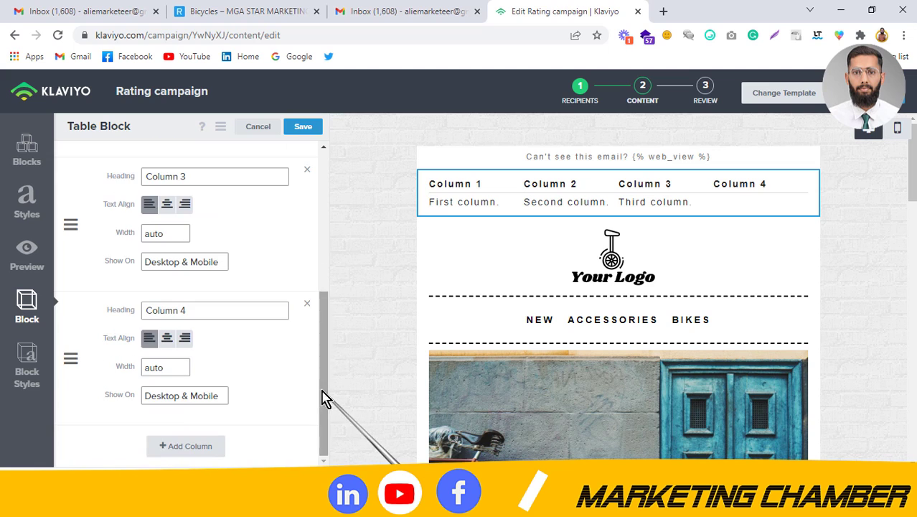
left_click(167, 446)
left_click_drag(321, 303, 338, 133)
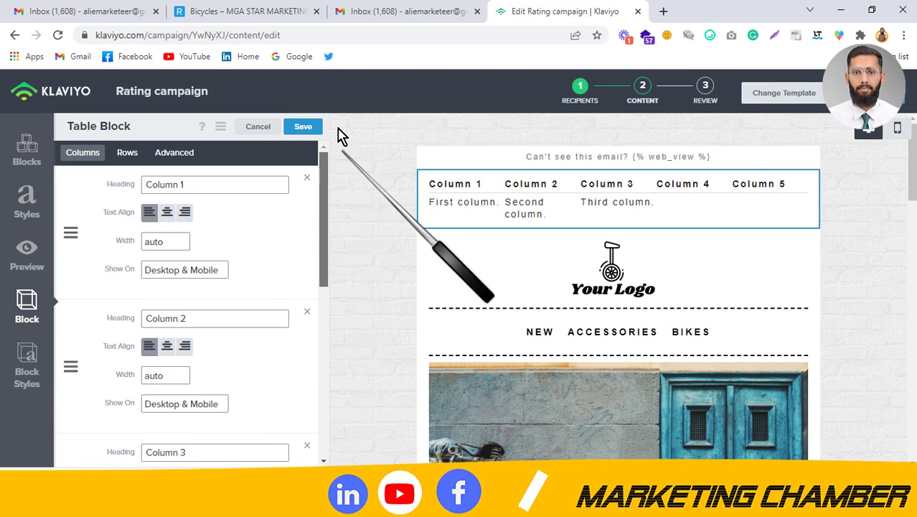
Step: Clear the heading text of all five table columns
left_click(219, 185)
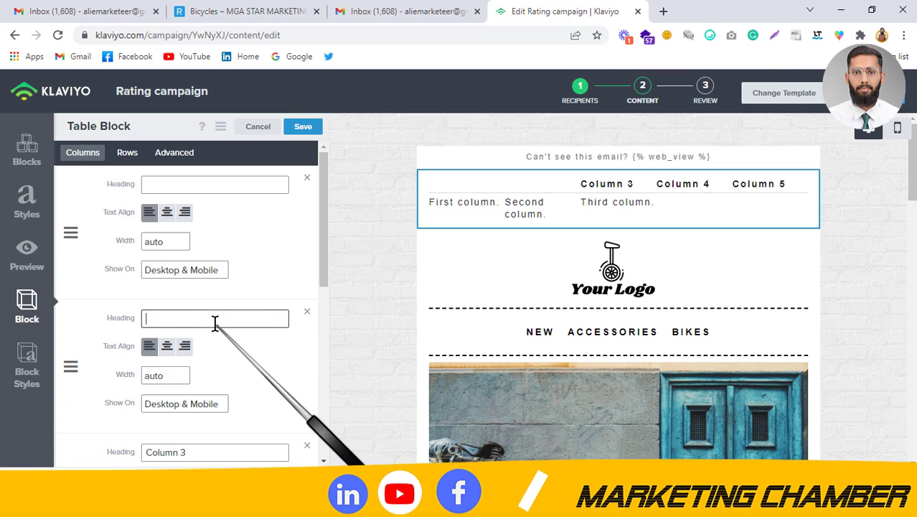
left_click_drag(324, 221, 322, 310)
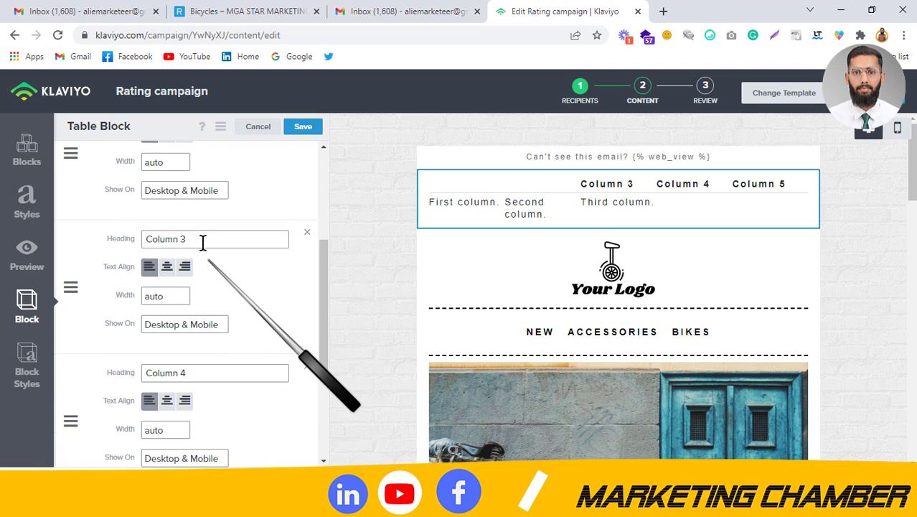
left_click(199, 241)
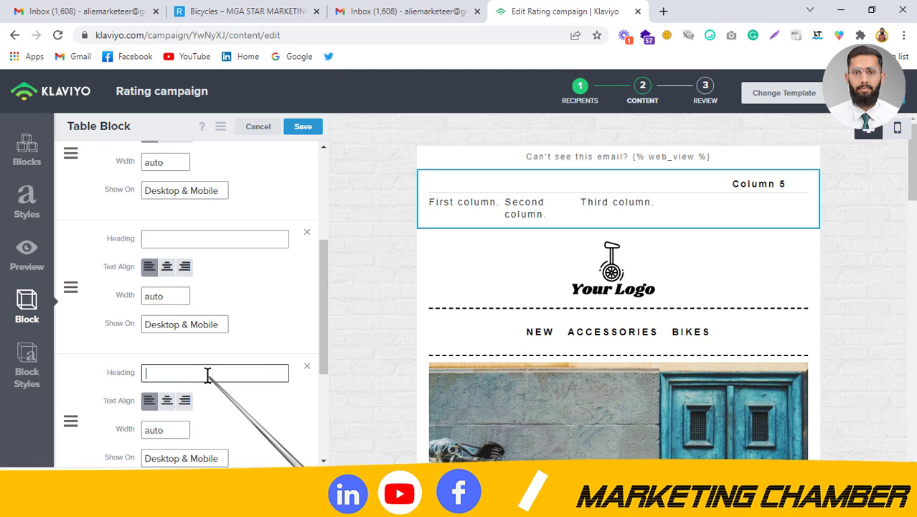
left_click_drag(321, 266, 323, 390)
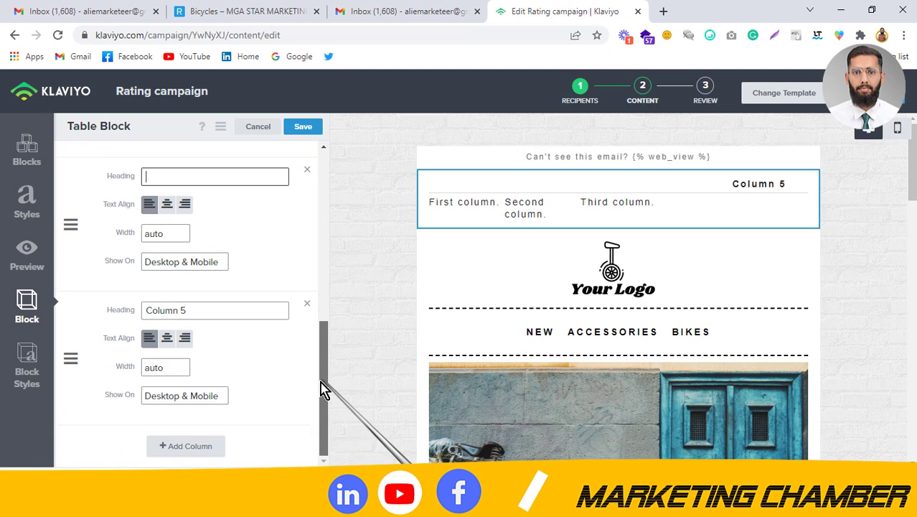
triple_click(200, 303)
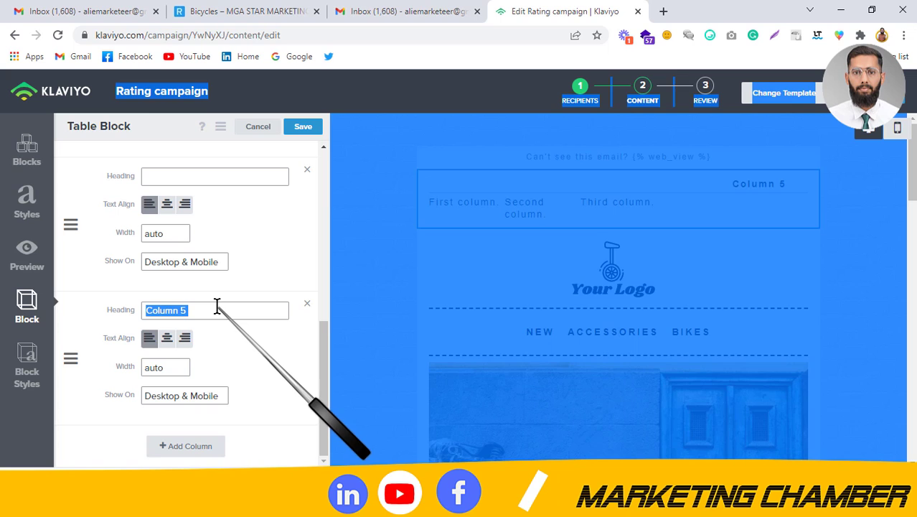
left_click(216, 303)
key("BackSpace")
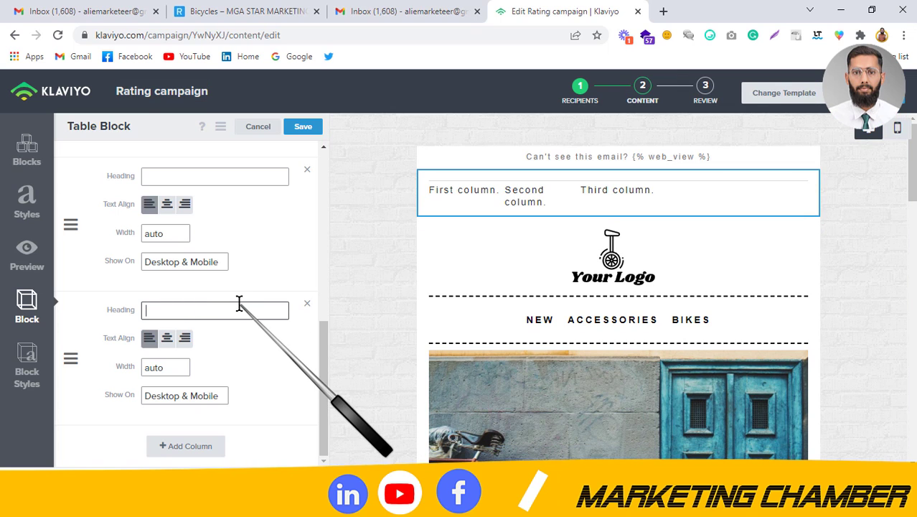
left_click_drag(323, 357, 327, 174)
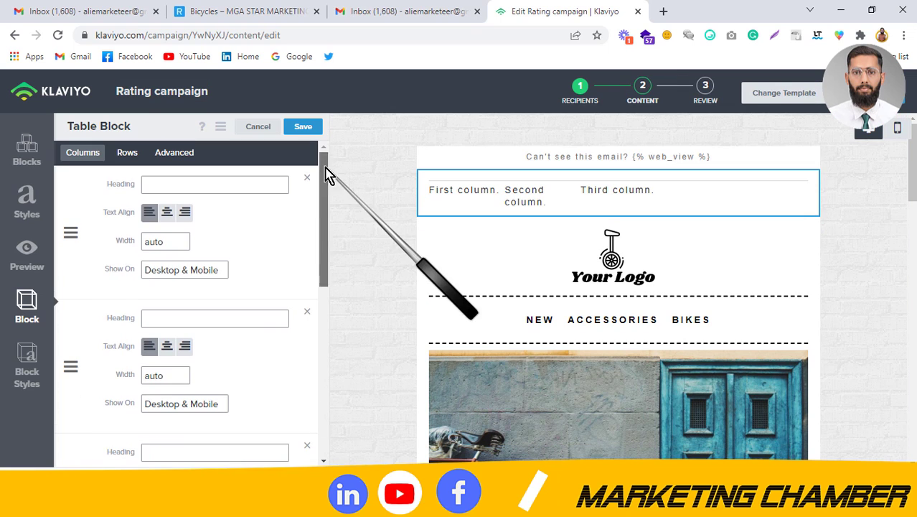
Step: In the Rows settings, set Column 1 to Image and insert the star-removebg-preview picture
left_click(127, 153)
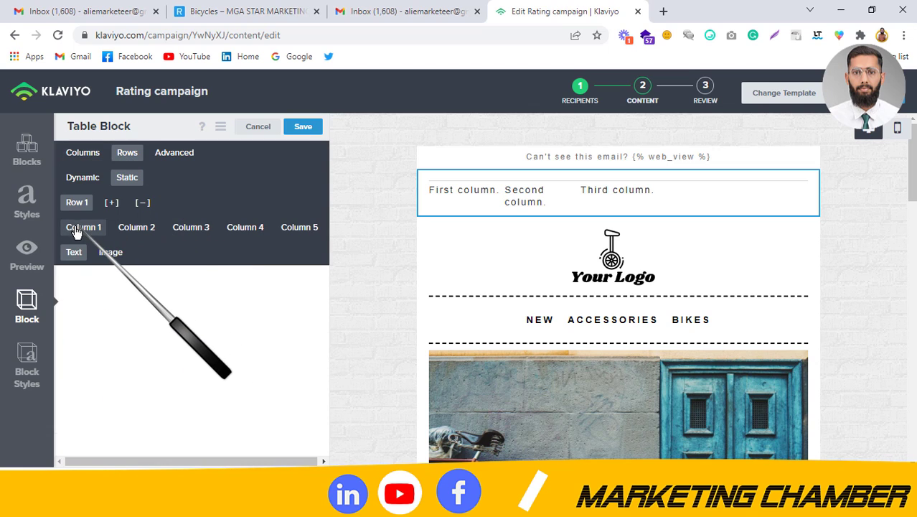
left_click(109, 252)
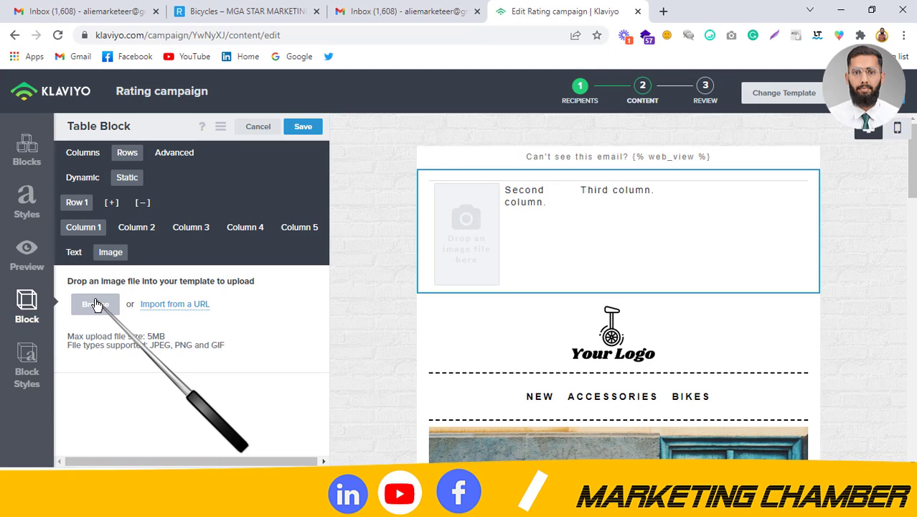
left_click(96, 304)
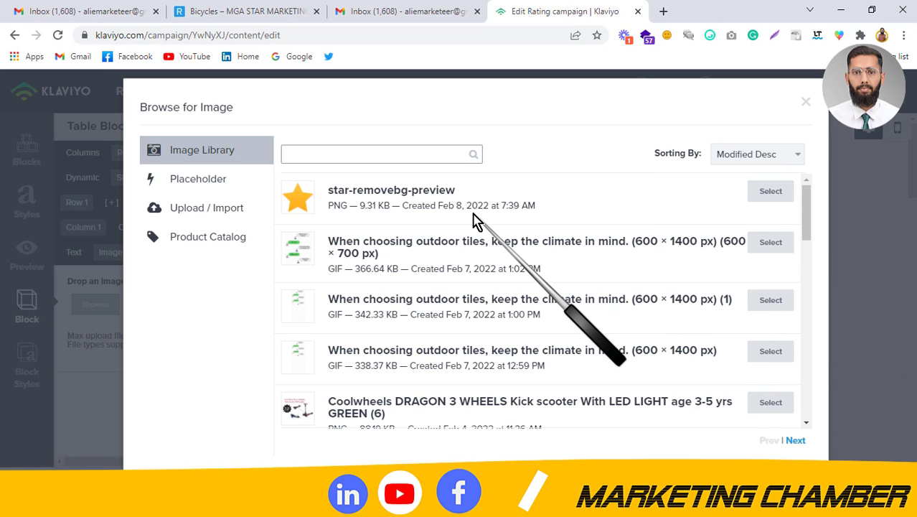
left_click(770, 192)
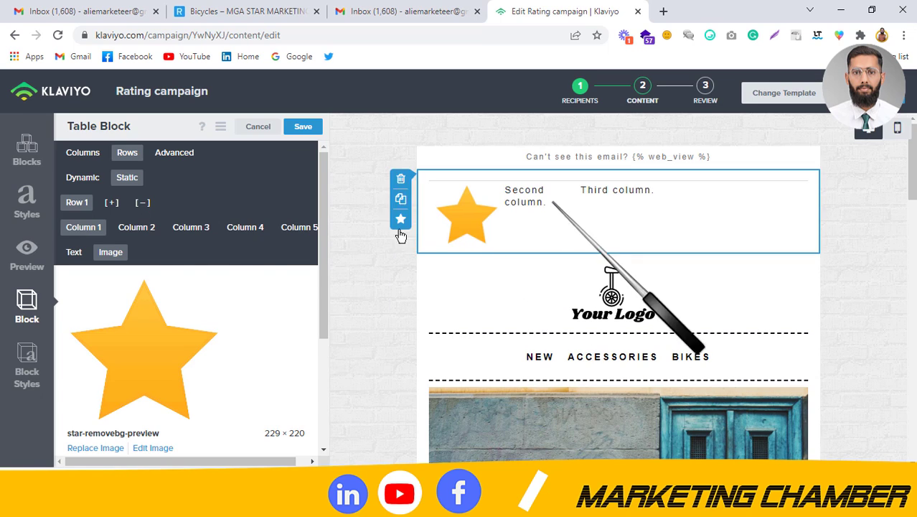
Step: Set columns 2 and 3 to Image and insert the star-removebg-preview picture in each
left_click(129, 239)
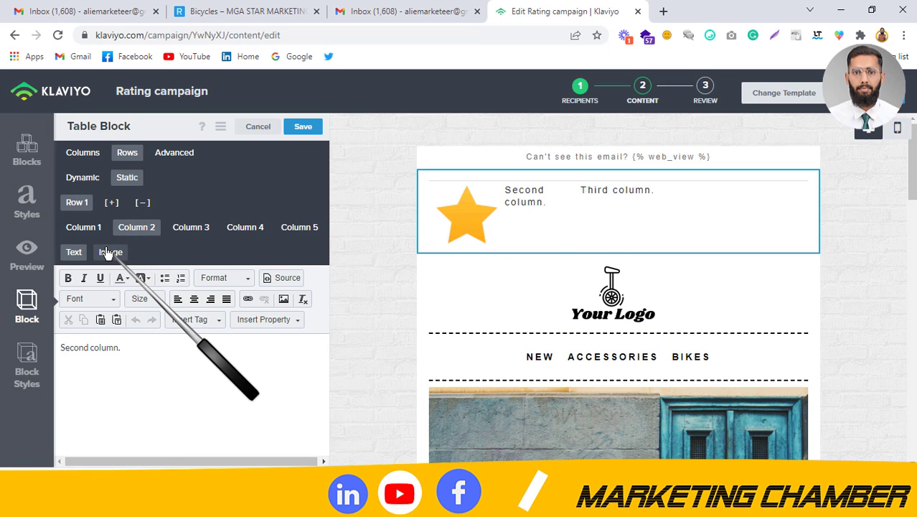
left_click(113, 252)
left_click(94, 304)
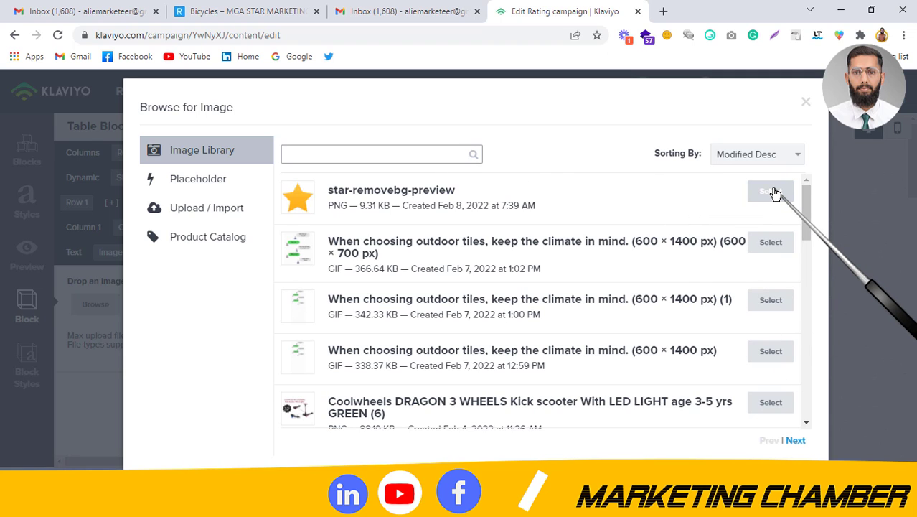
left_click(772, 192)
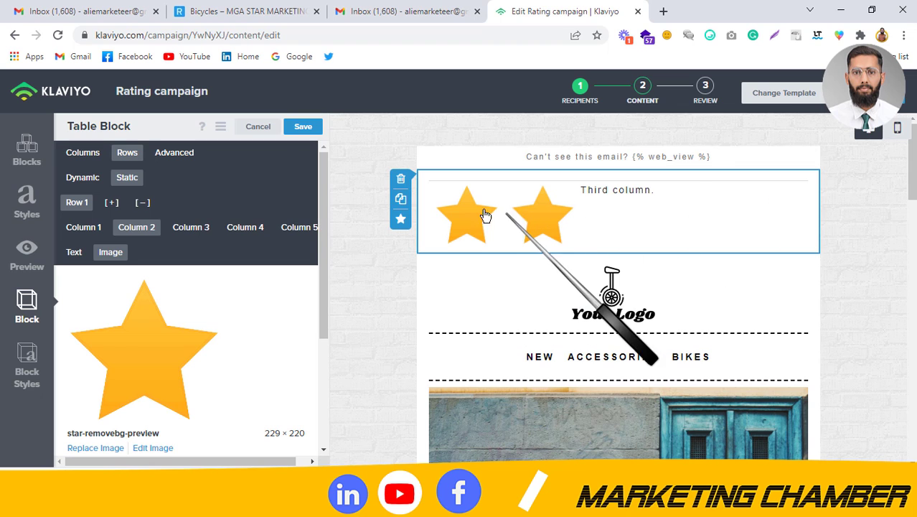
left_click(184, 230)
left_click(110, 254)
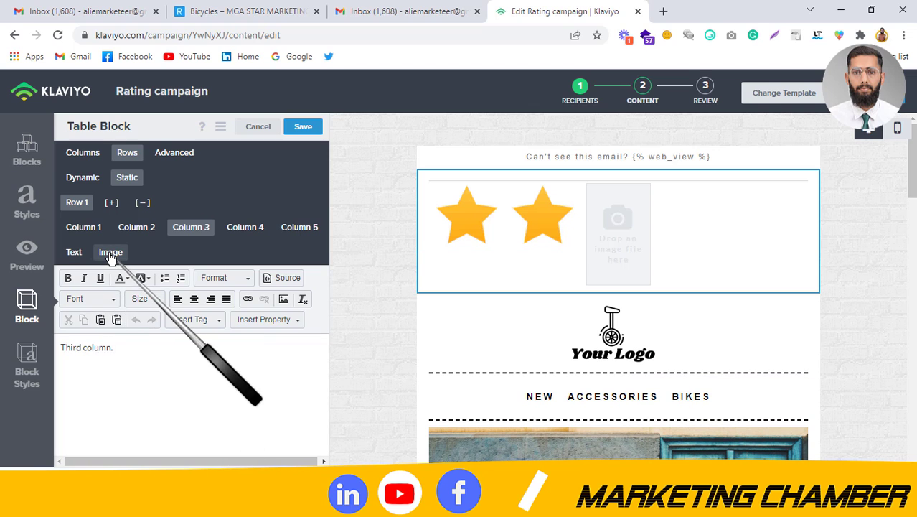
left_click(97, 304)
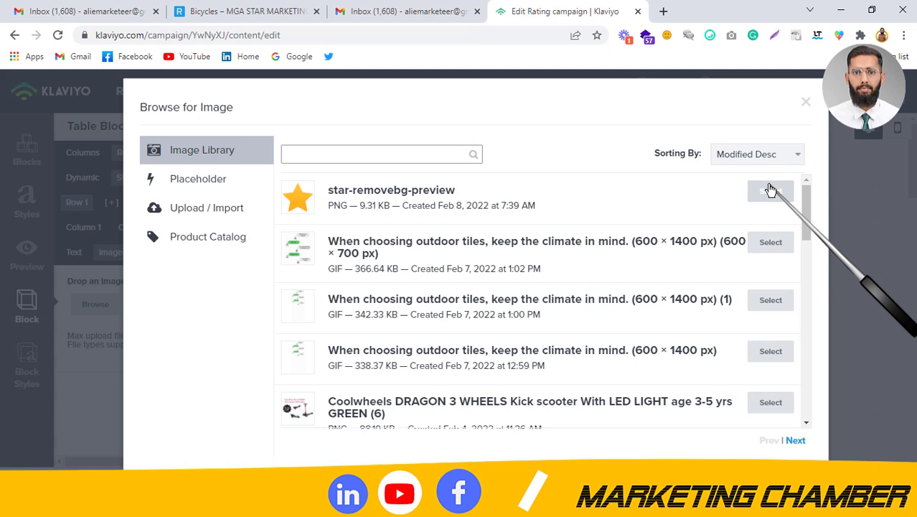
left_click(770, 190)
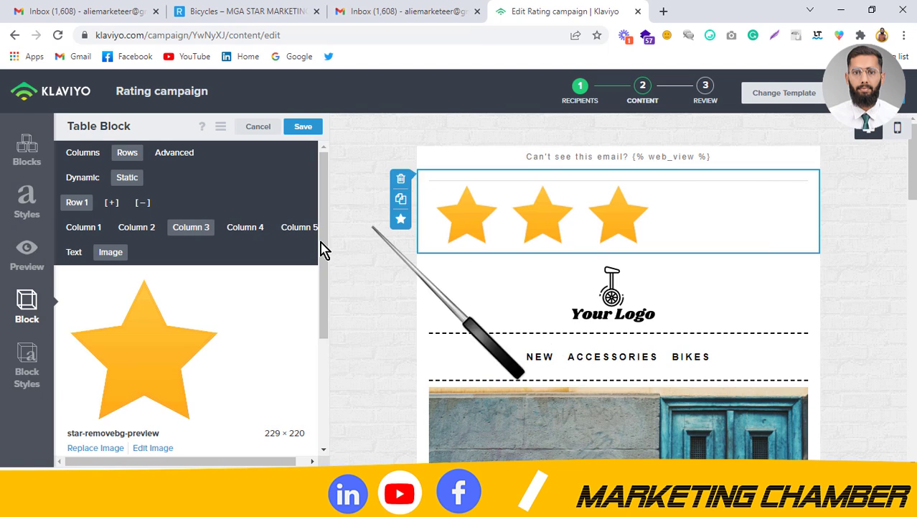
Step: Set columns 4 and 5 to Image with the star-removebg-preview picture, completing five stars
left_click(242, 227)
left_click(110, 252)
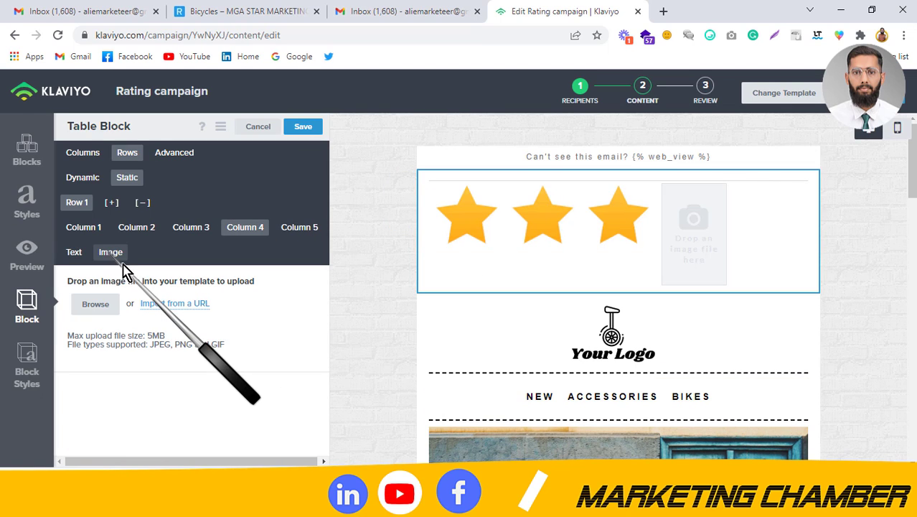
left_click(93, 305)
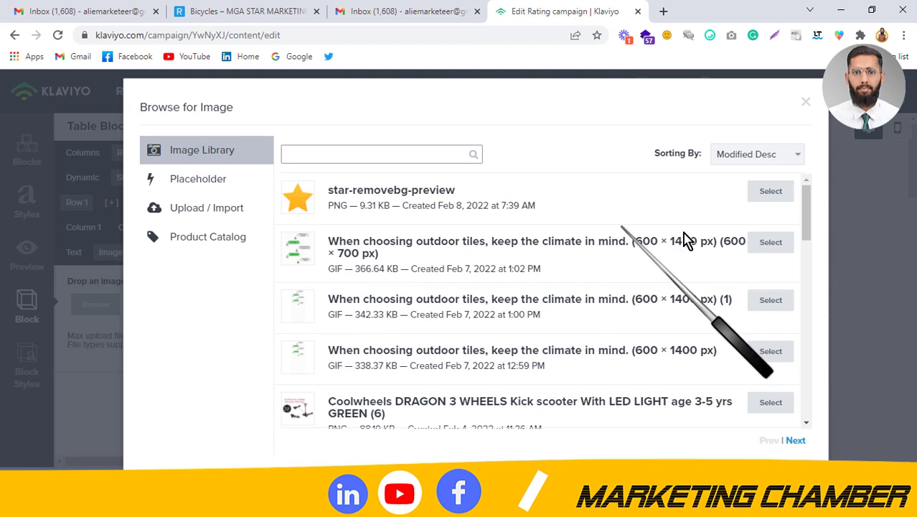
left_click(770, 191)
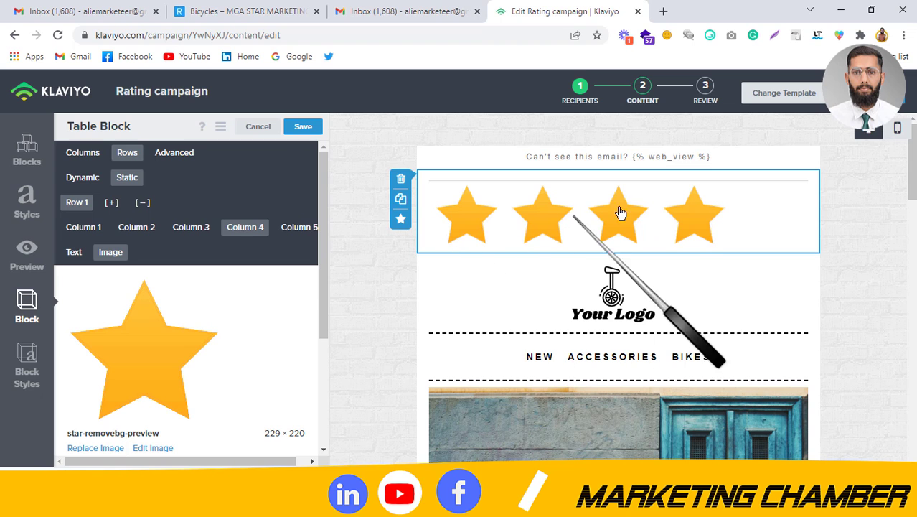
left_click(291, 227)
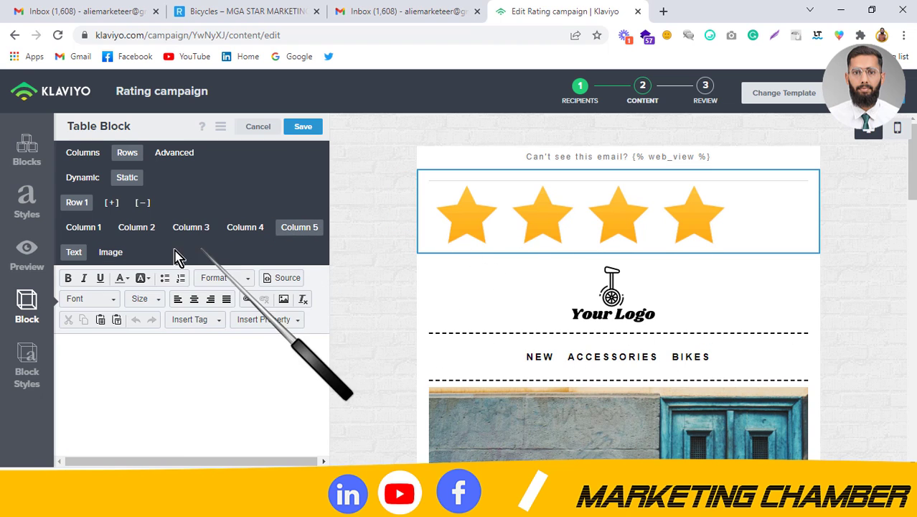
left_click(111, 252)
left_click(82, 303)
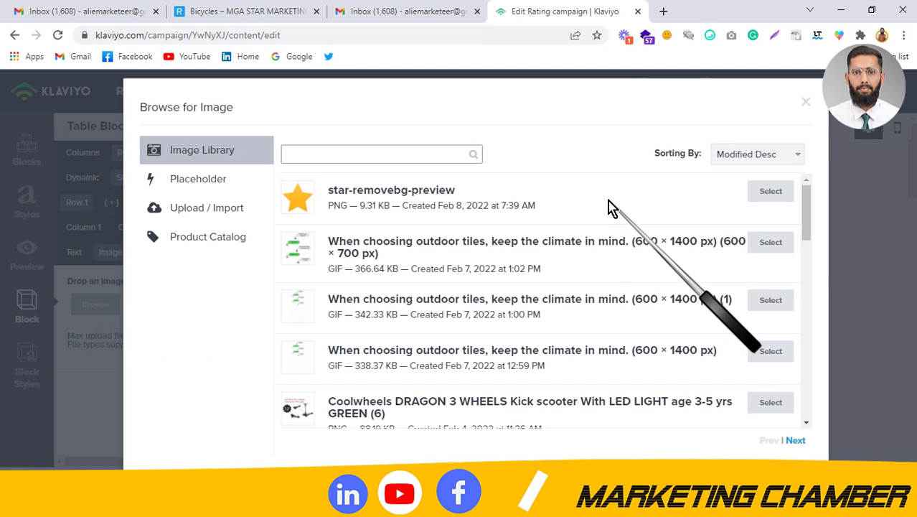
left_click(764, 199)
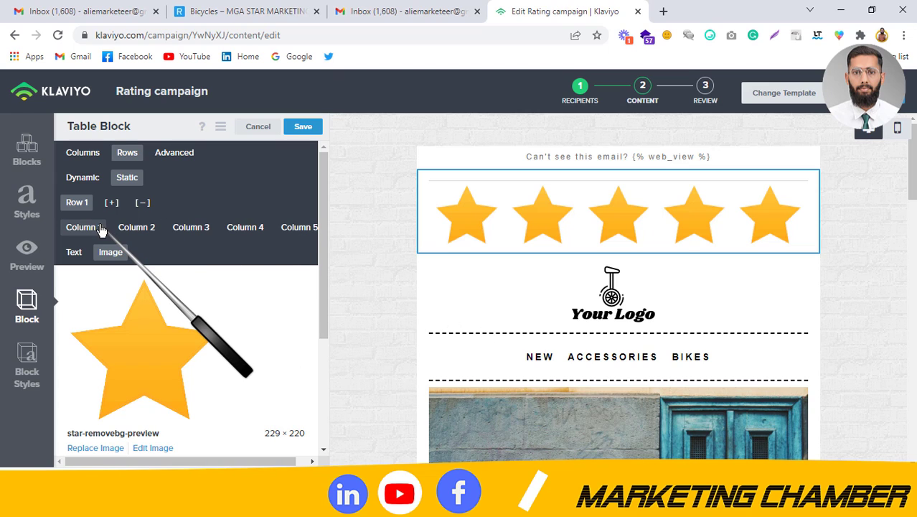
left_click_drag(324, 232, 321, 359)
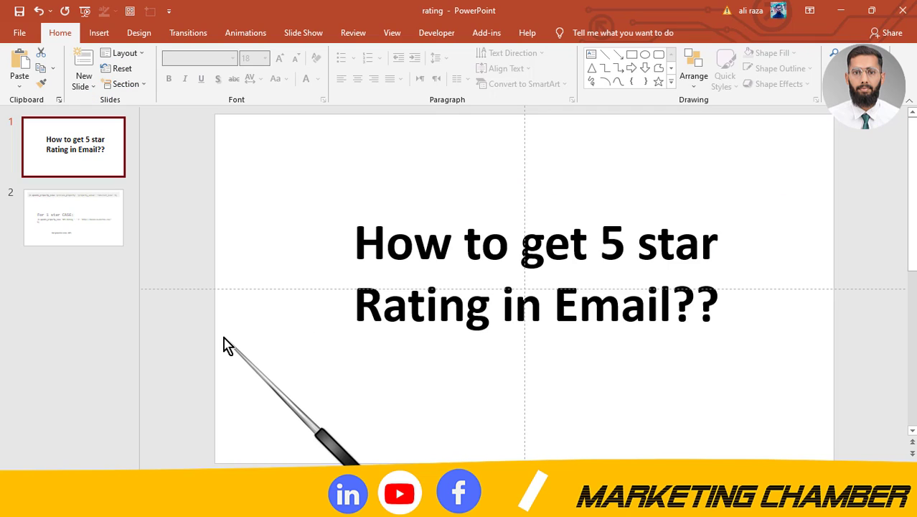
Step: Go to slide 2 and highlight the update_property_link syntax line
scroll(226, 337, "down", 2)
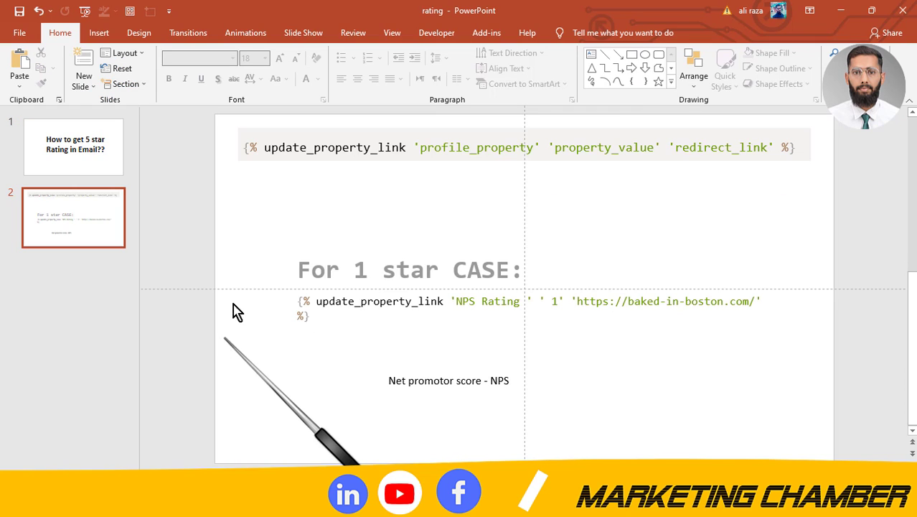
left_click(242, 148)
left_click_drag(243, 149, 814, 149)
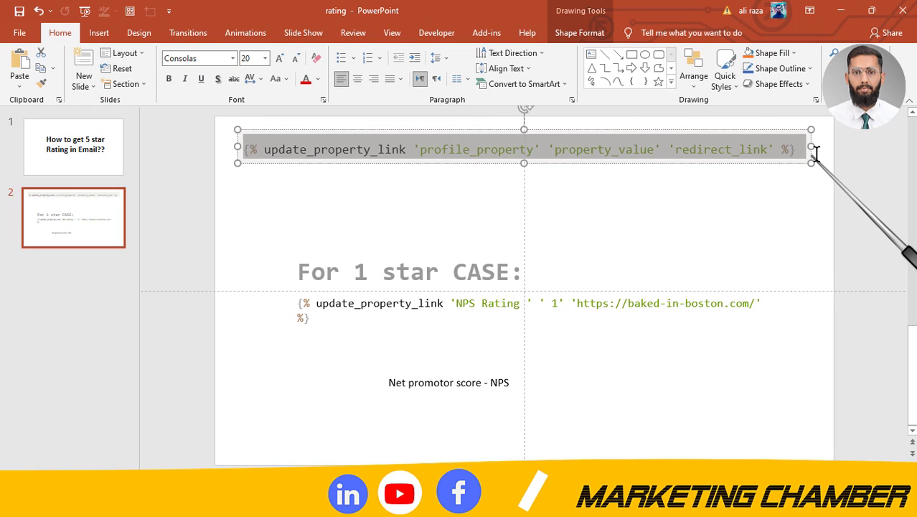
left_click(531, 239)
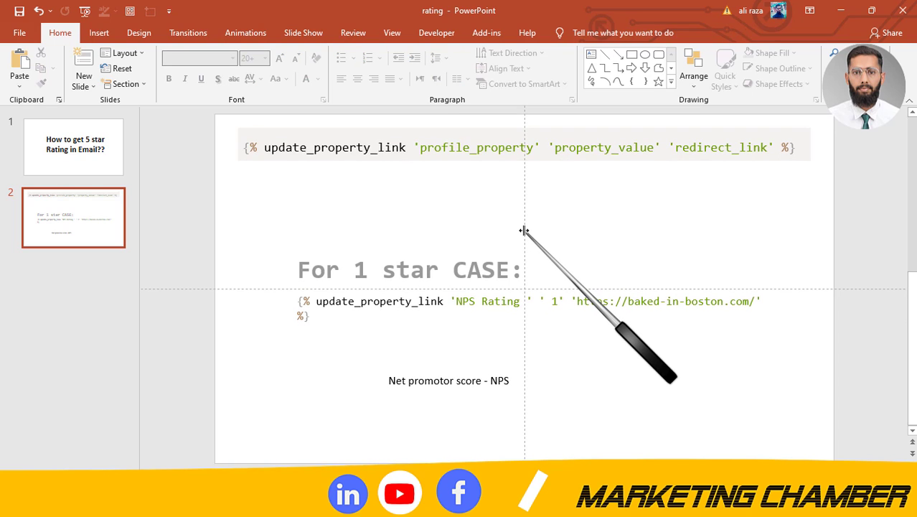
Step: Delete the vertical and horizontal guide lines from the slide
right_click(525, 230)
left_click(563, 289)
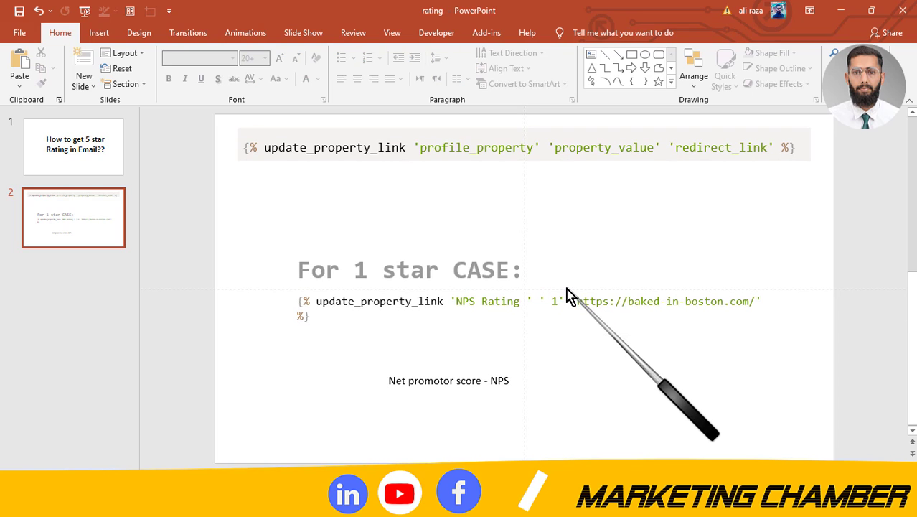
right_click(186, 289)
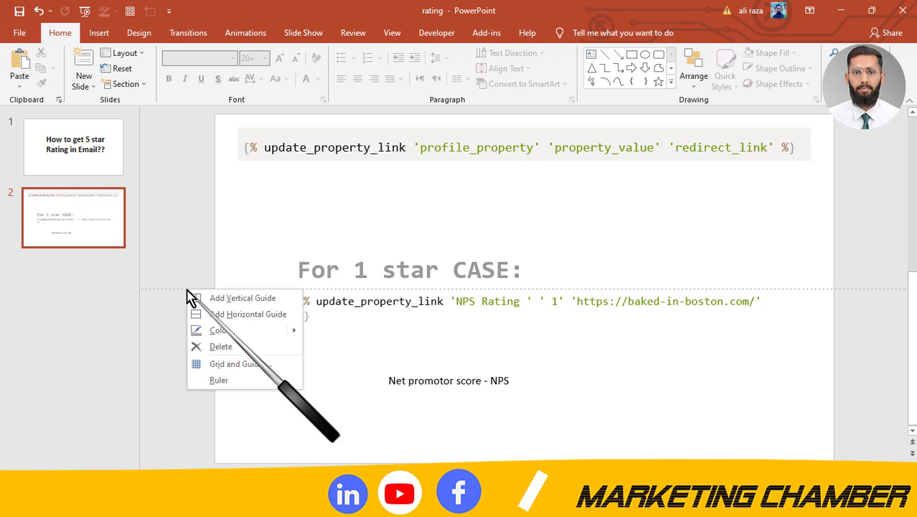
left_click(223, 347)
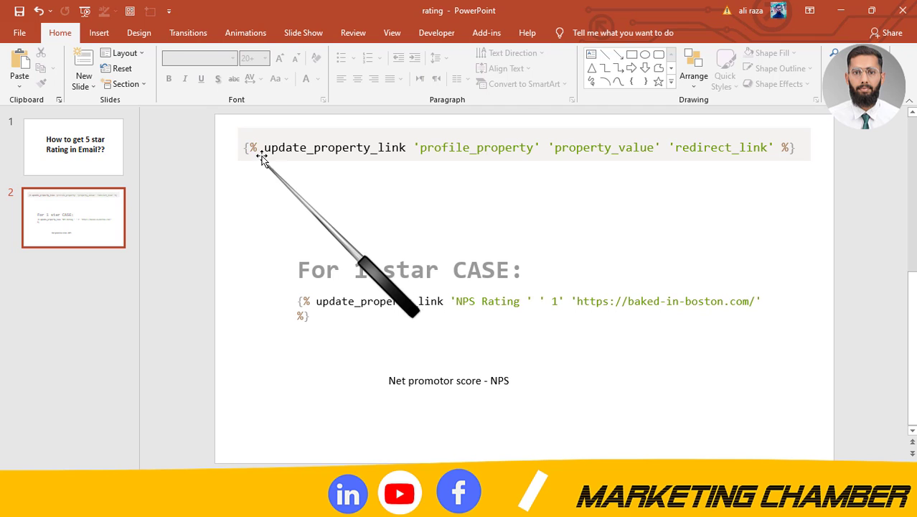
Step: Highlight the tag name, 'profile_property' argument, 'NPS Rating' example and NPS note to explain them
left_click_drag(245, 147, 811, 149)
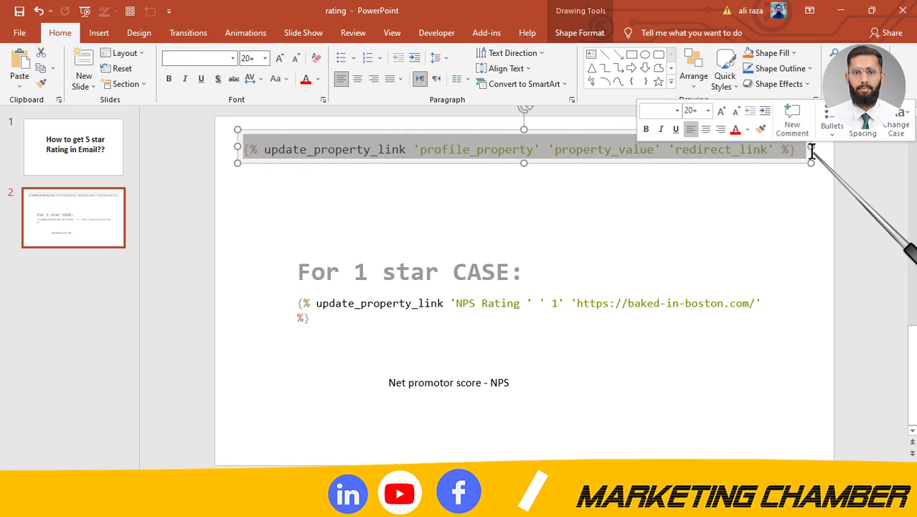
left_click(521, 195)
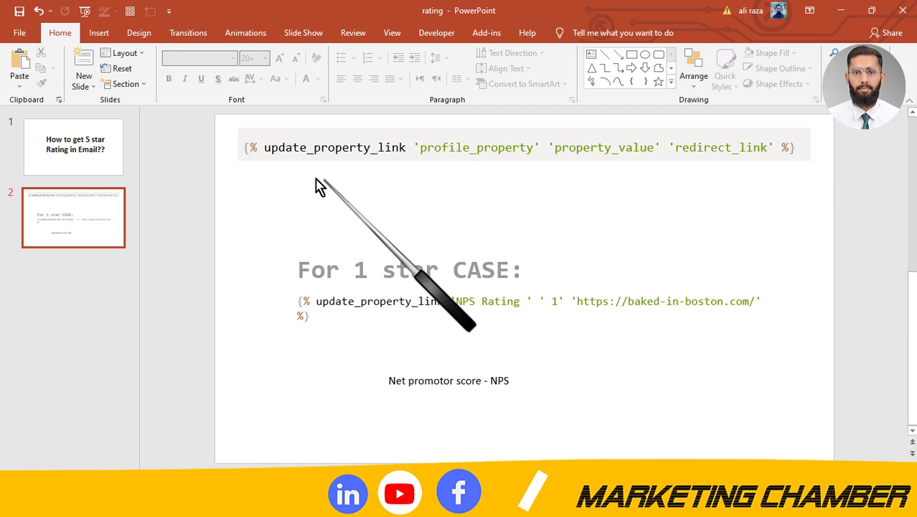
double_click(357, 269)
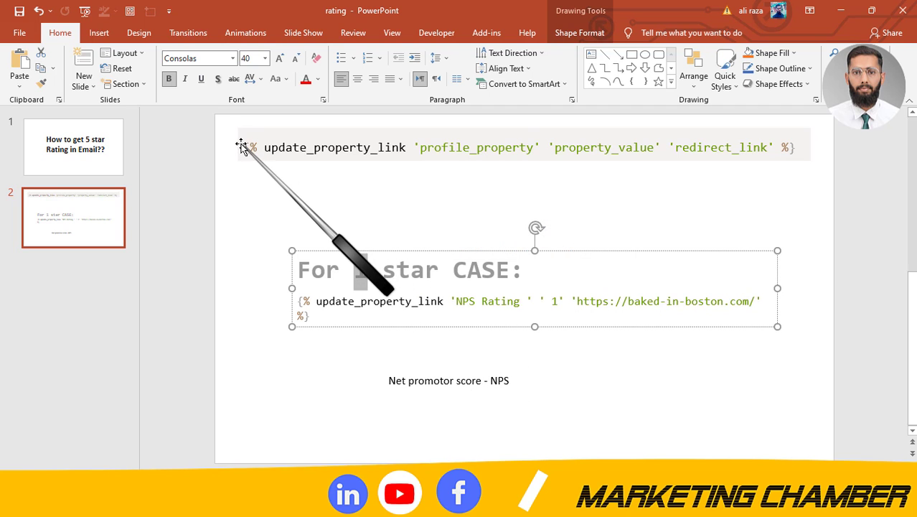
left_click_drag(244, 147, 413, 149)
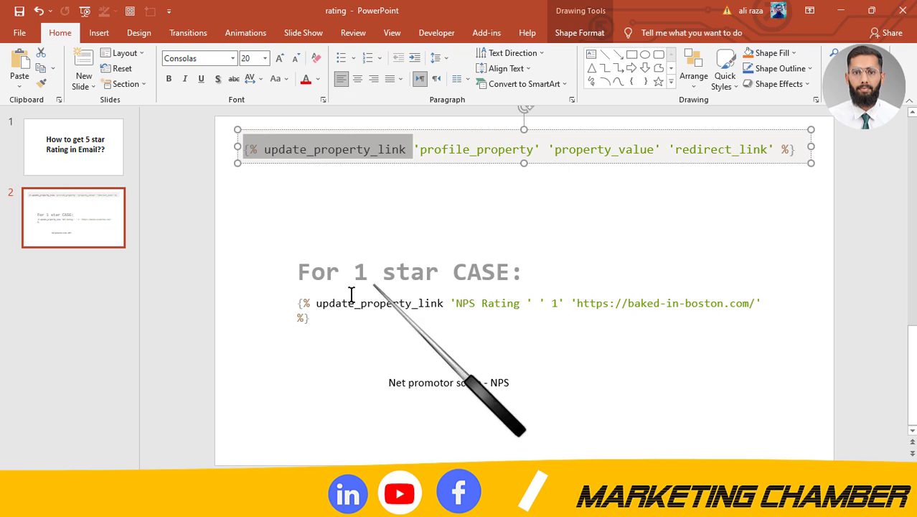
left_click(295, 303)
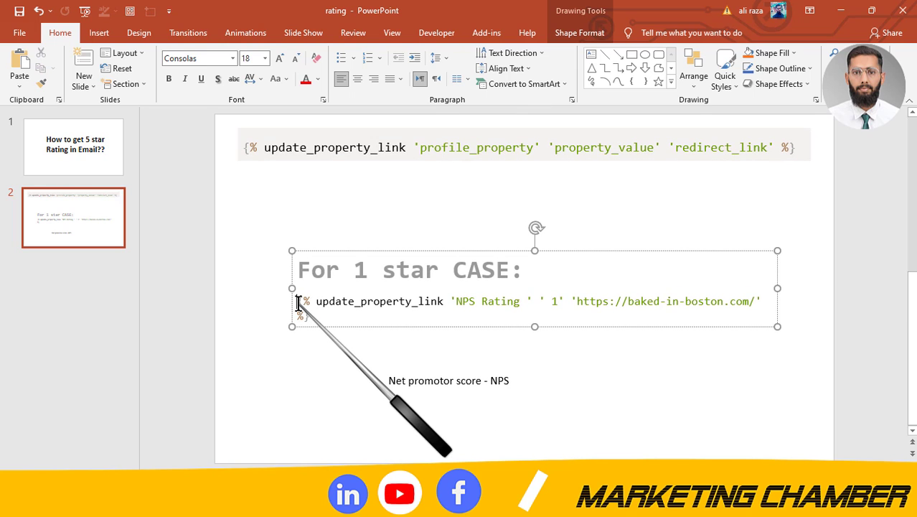
left_click_drag(424, 149, 530, 152)
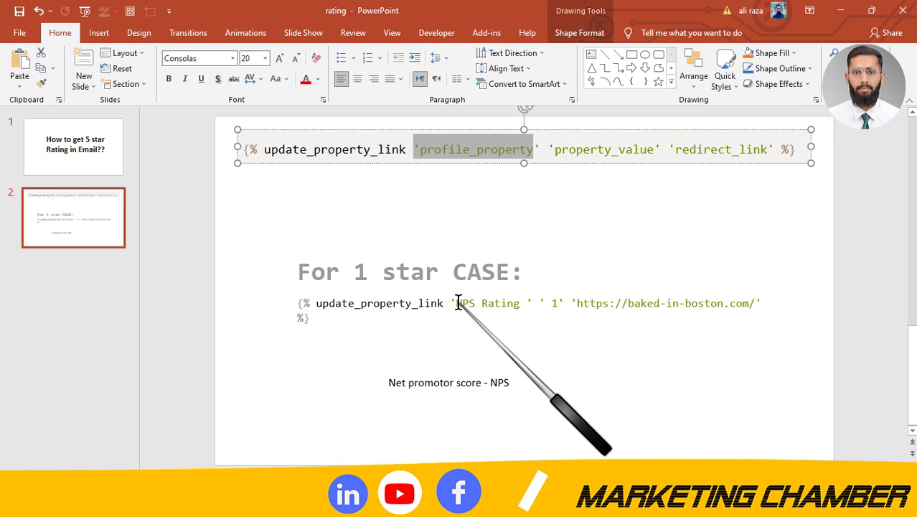
left_click_drag(457, 302, 514, 303)
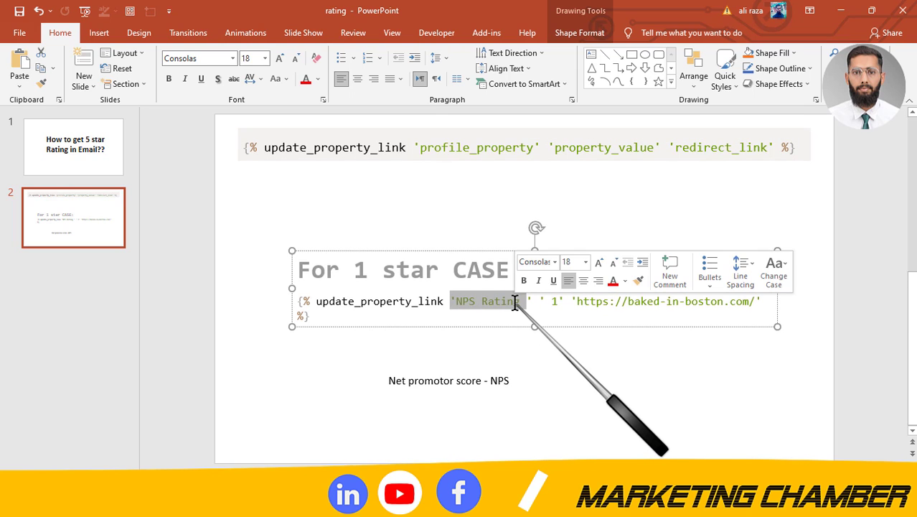
left_click(510, 384)
left_click_drag(511, 381, 385, 380)
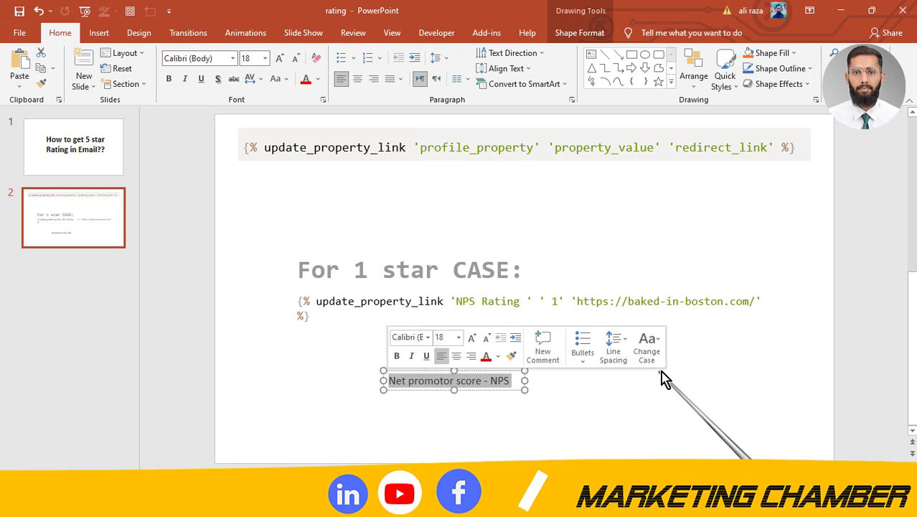
left_click(689, 402)
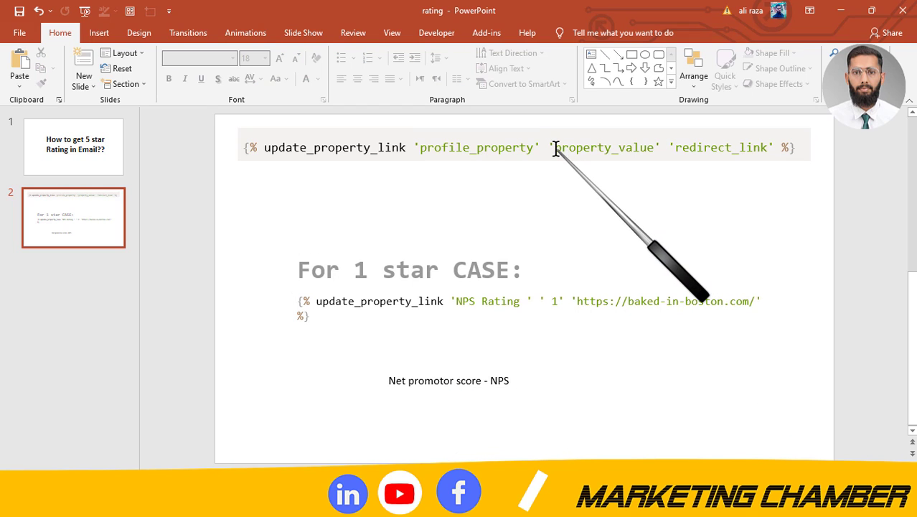
Step: Fix the quotes so the 1-star tag passes the value '1' before the URL
left_click(551, 301)
type("'")
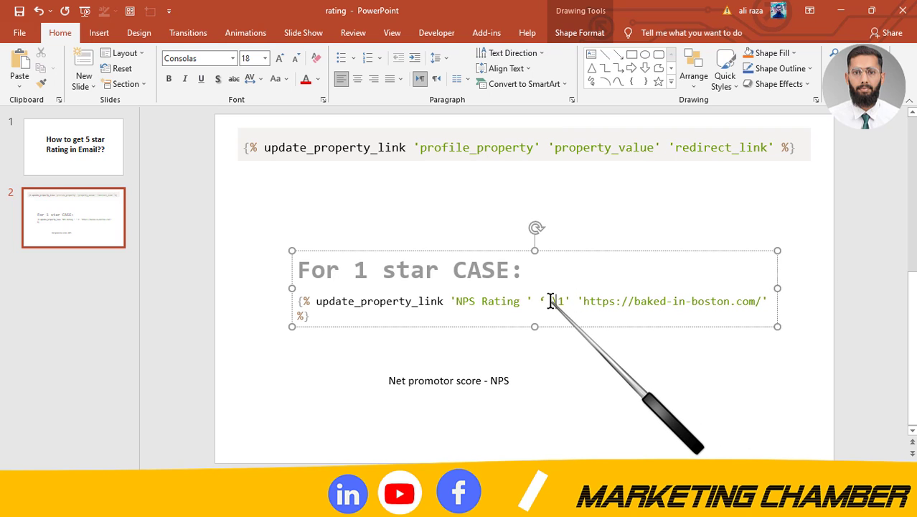
key("BackSpace")
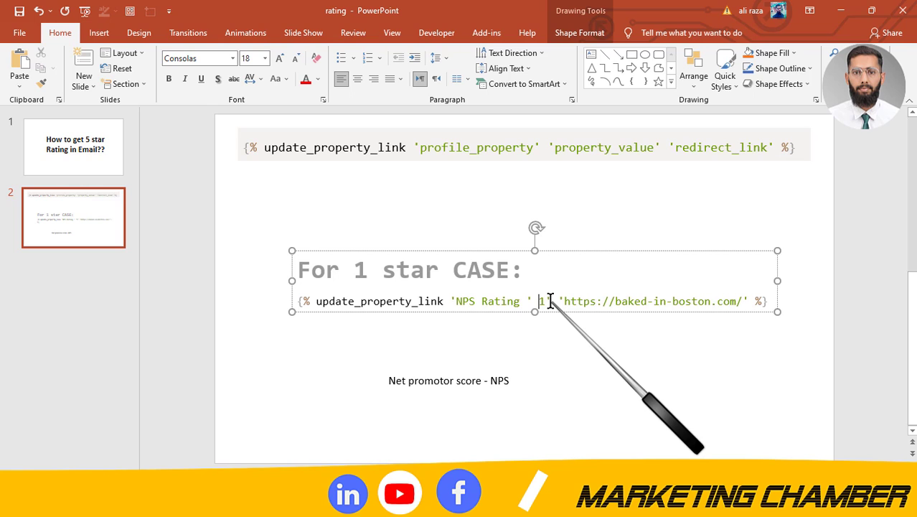
left_click_drag(548, 301, 544, 300)
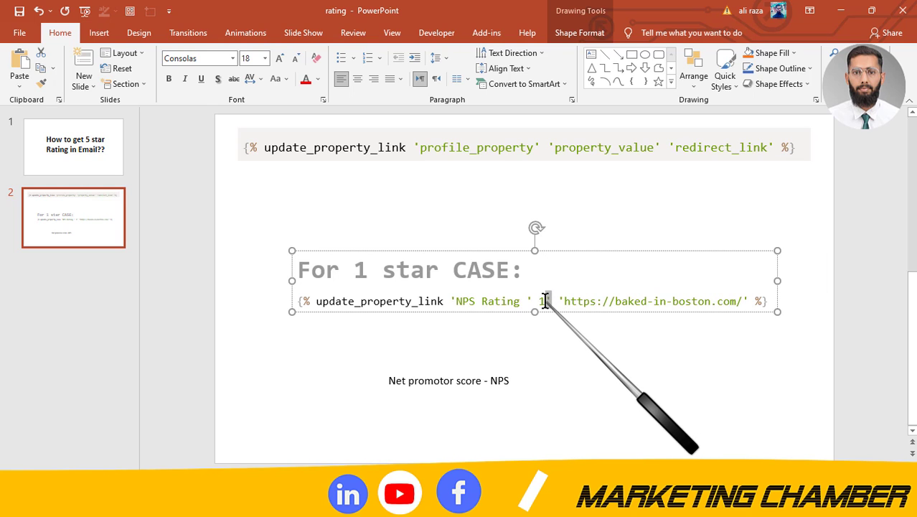
left_click(543, 301)
type("1'")
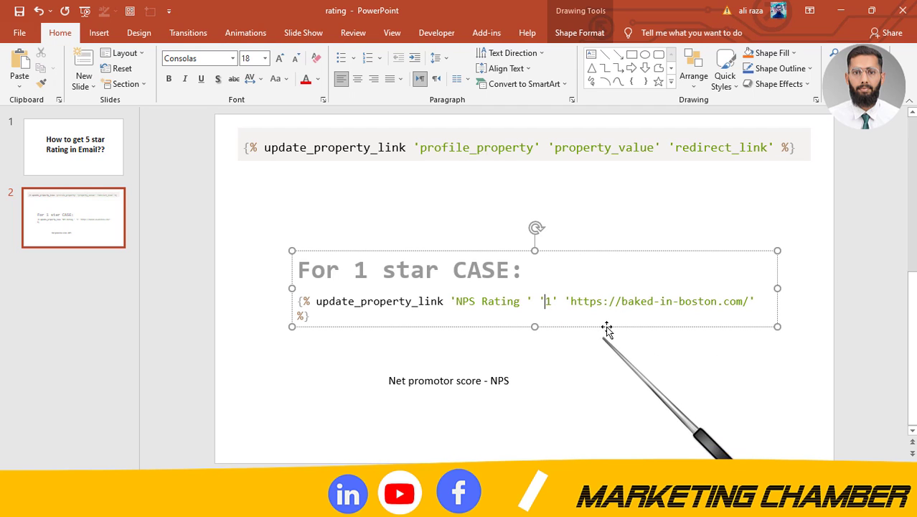
Step: Widen the 1-star tag text box onto one line and select the old baked-in-boston URL
left_click_drag(673, 148, 767, 149)
left_click_drag(567, 302, 743, 302)
left_click(759, 348)
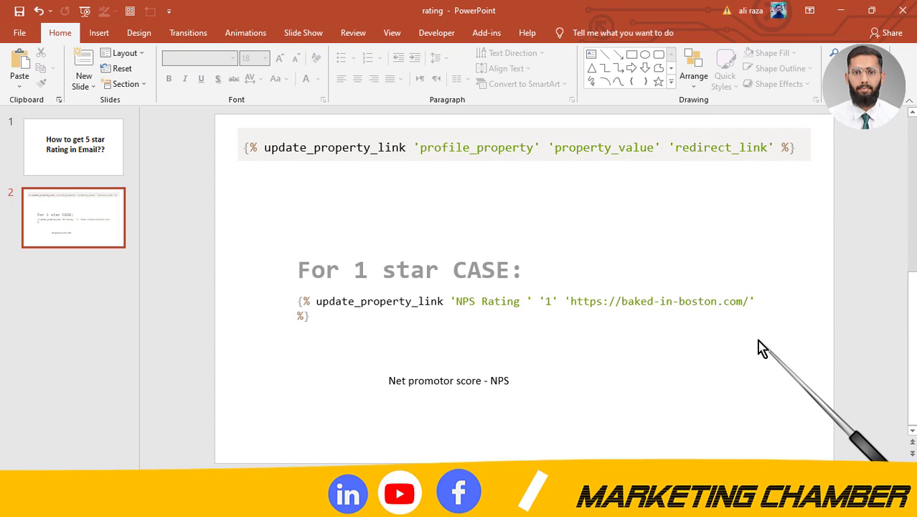
left_click(750, 302)
left_click_drag(777, 324, 811, 310)
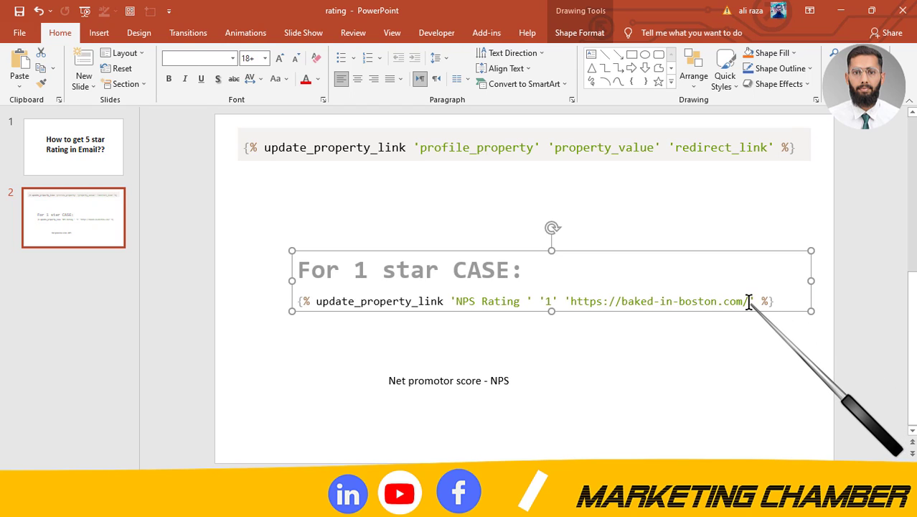
left_click_drag(748, 301, 573, 301)
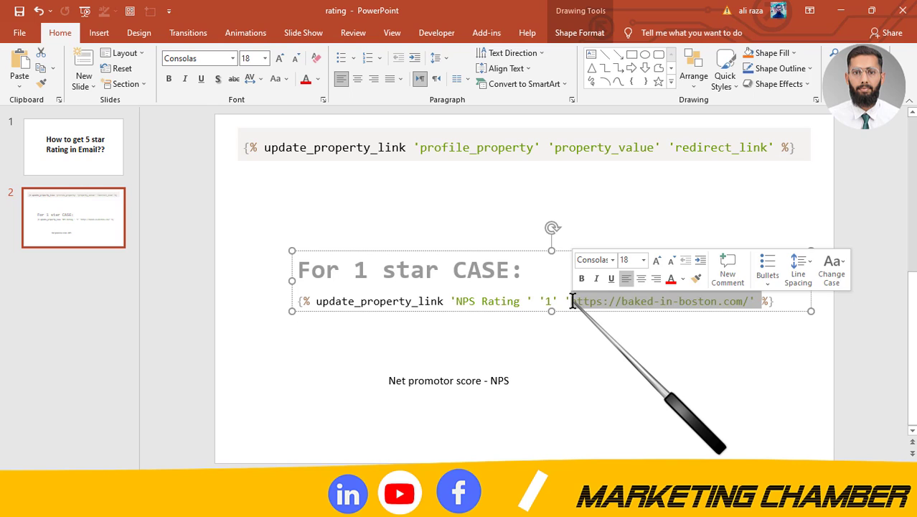
left_click(572, 300)
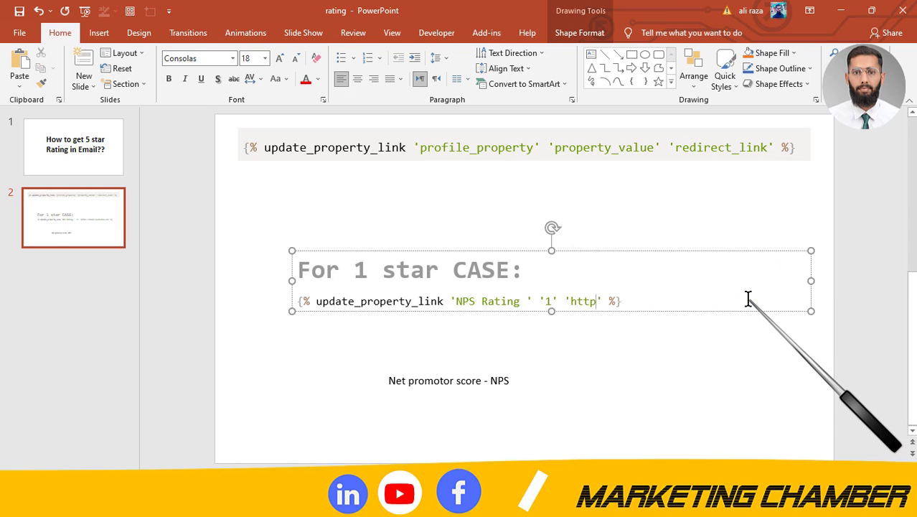
Step: Copy the rafplay.com/collections/bicycles address from Chrome's Bicycles tab and return to PowerPoint
mouse_move(407, 506)
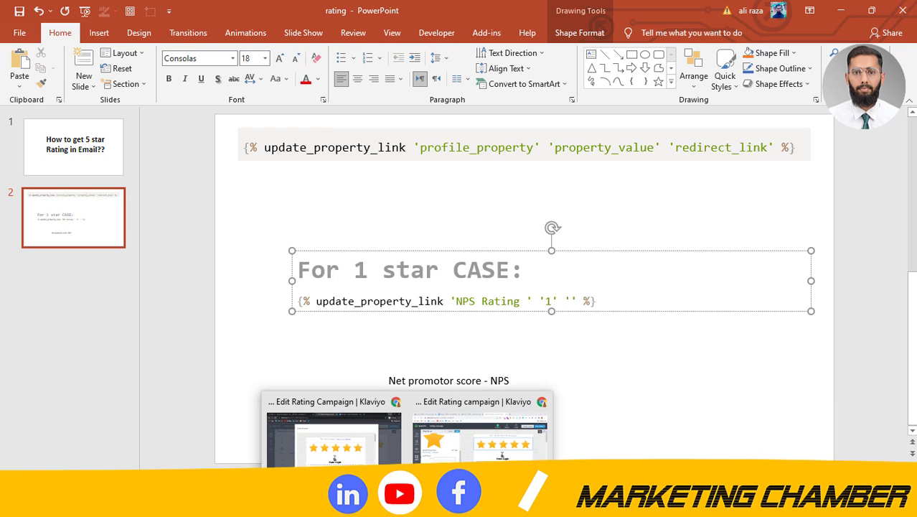
left_click(461, 457)
left_click(301, 10)
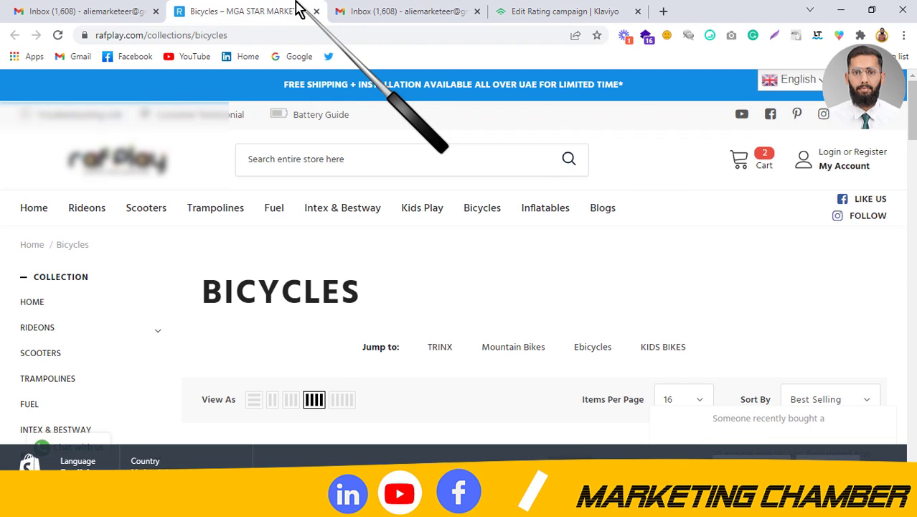
left_click(406, 34)
key("ctrl+c")
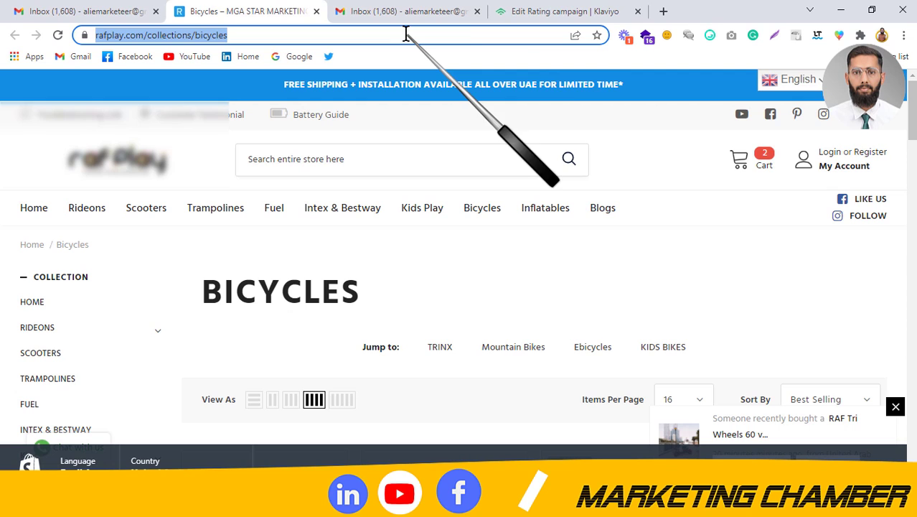
mouse_move(406, 503)
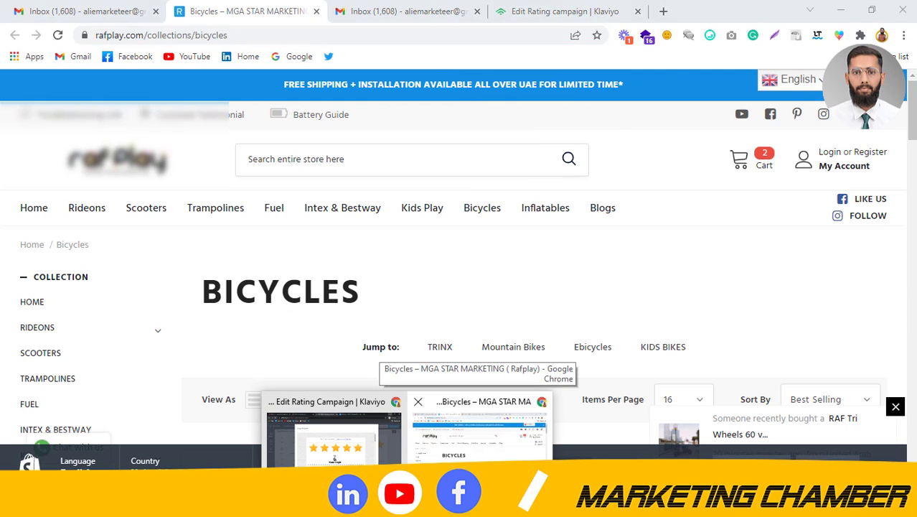
left_click(592, 10)
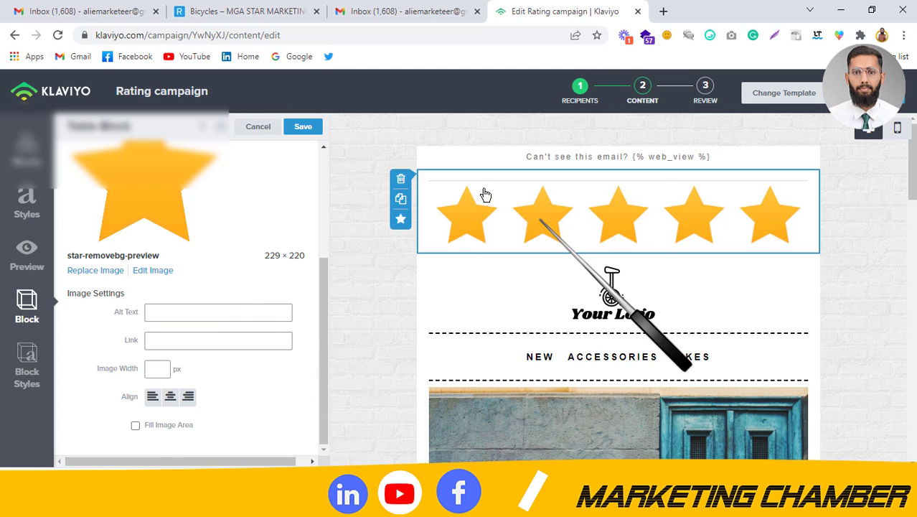
left_click(364, 451)
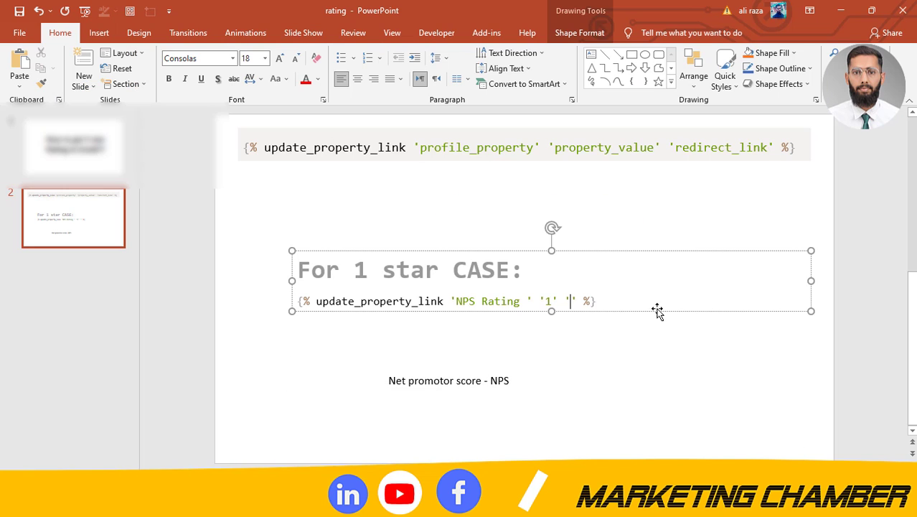
left_click(576, 300)
key("ctrl+v")
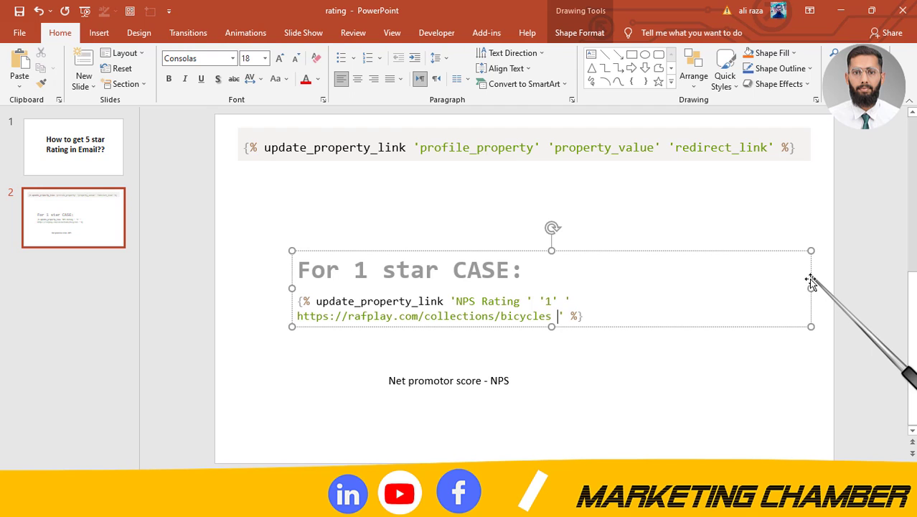
left_click_drag(813, 290, 900, 272)
left_click_drag(515, 250, 463, 249)
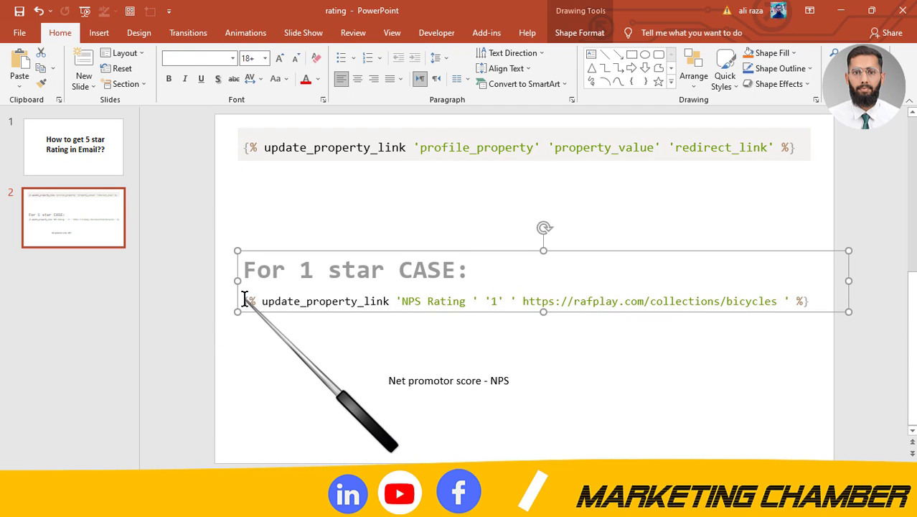
Step: Copy the whole finished 1-star tag line and return to the Klaviyo email editor
left_click_drag(242, 302, 784, 301)
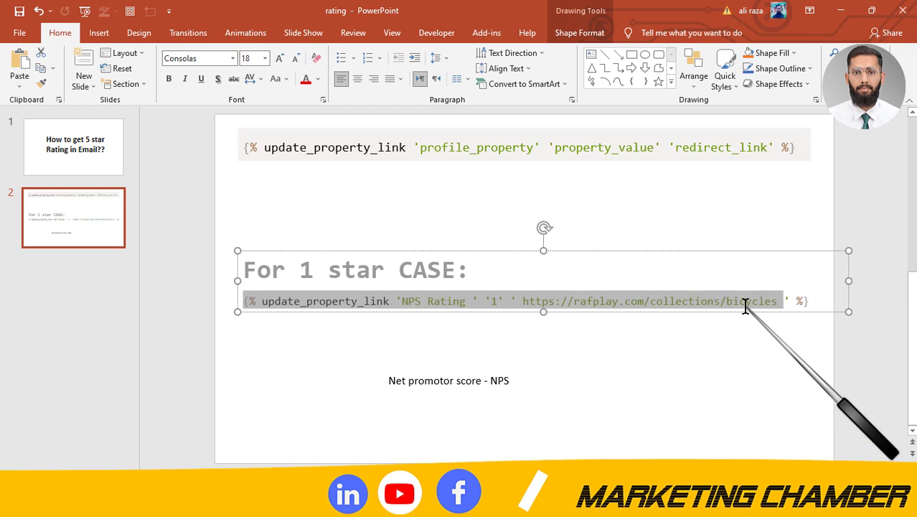
left_click(807, 302)
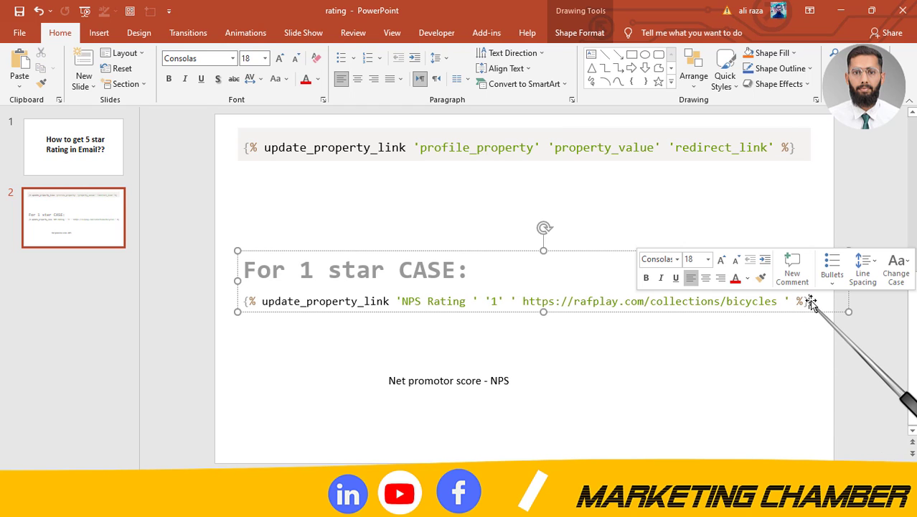
left_click_drag(311, 332, 239, 317)
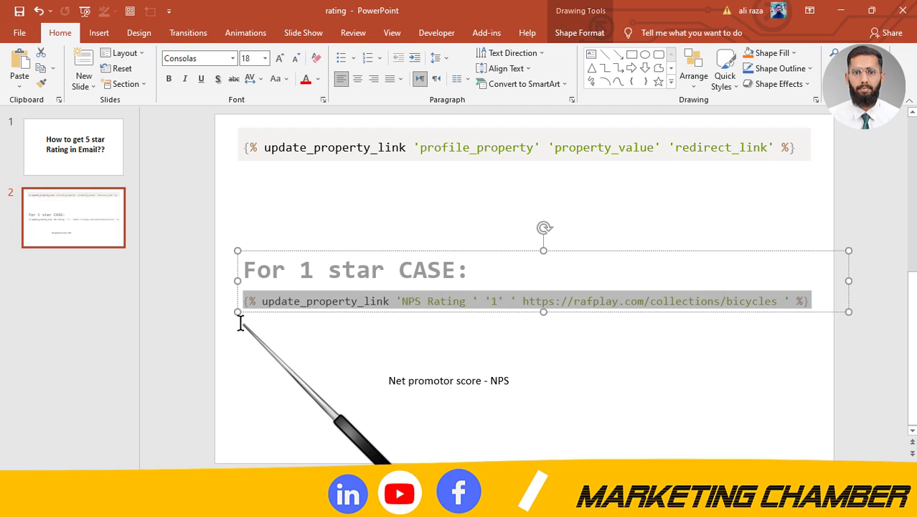
mouse_move(407, 502)
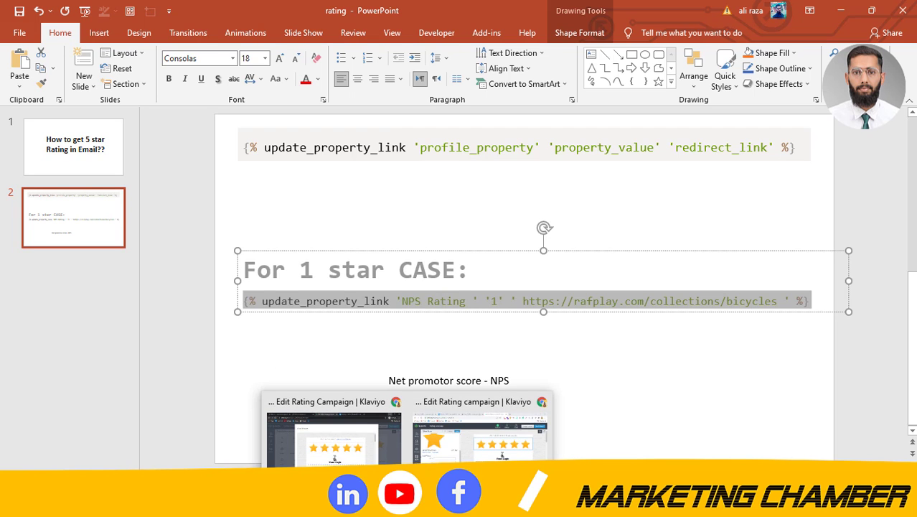
left_click(479, 431)
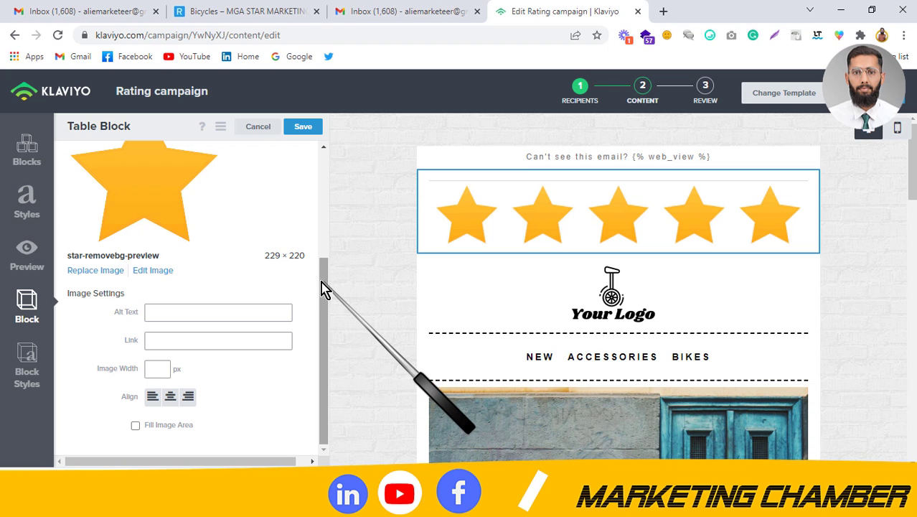